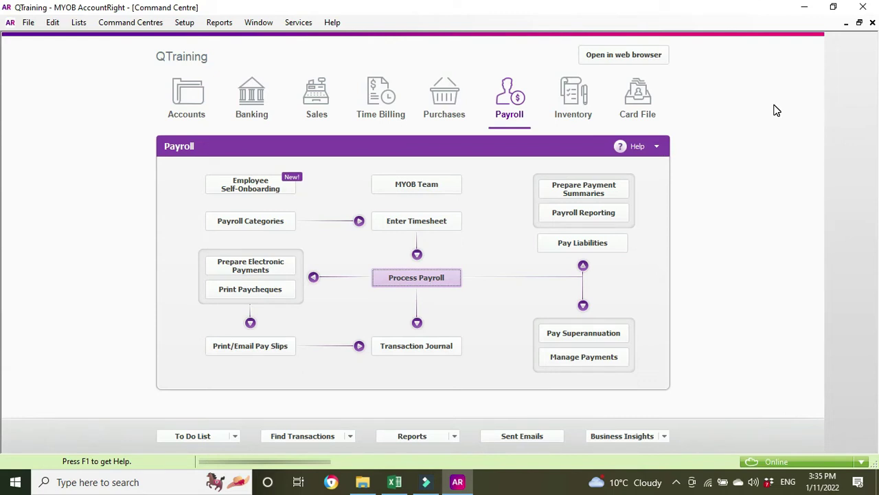
Open the employee's card from the Cards List to its Payroll Details personal information
left_click(639, 110)
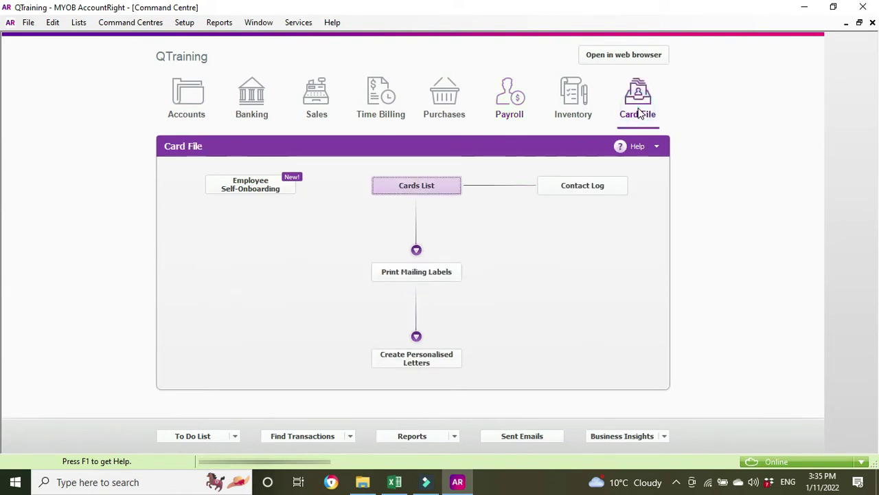
left_click(421, 196)
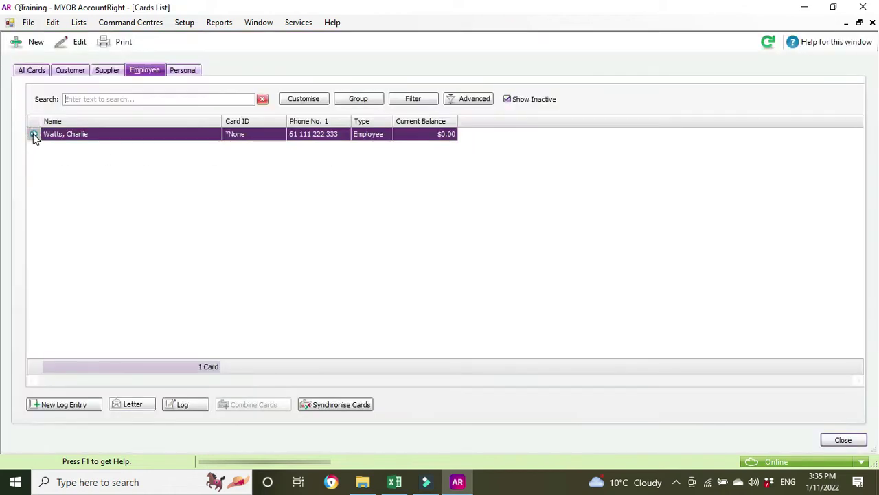
left_click(33, 134)
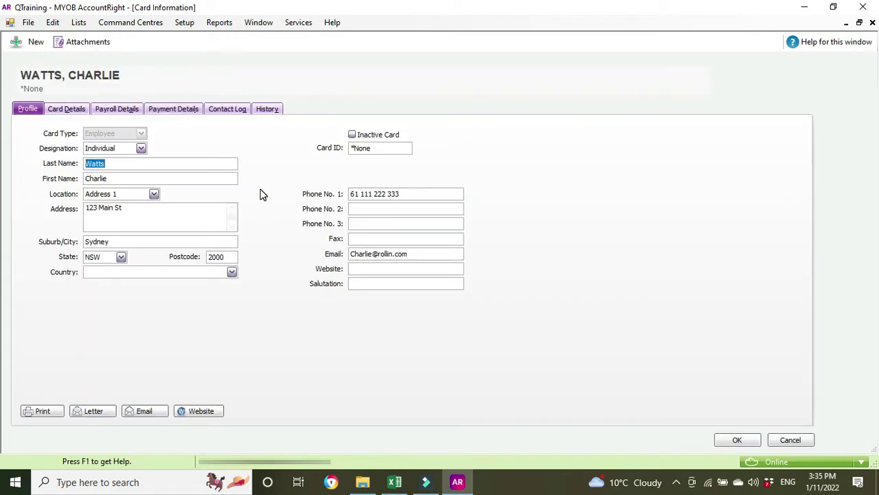
left_click(109, 114)
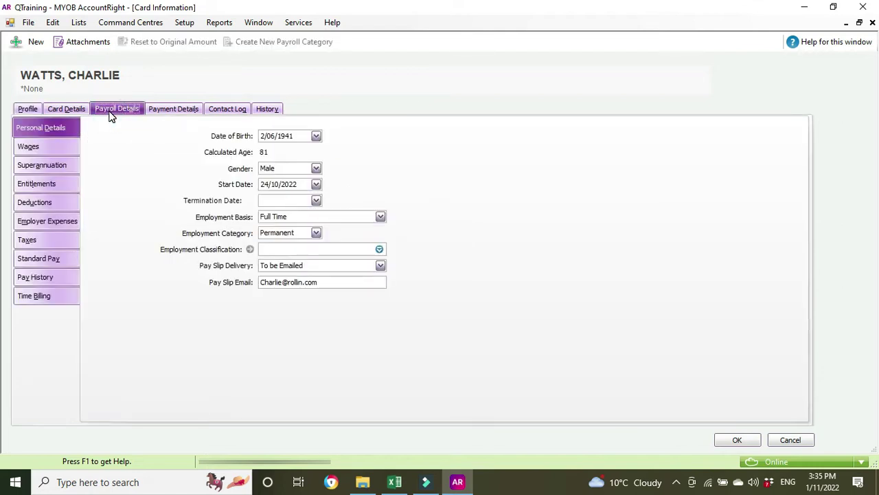
Add Annual Leave Pay and Personal Leave Pay to the employee's wages, save, and close the Cards List
left_click(41, 148)
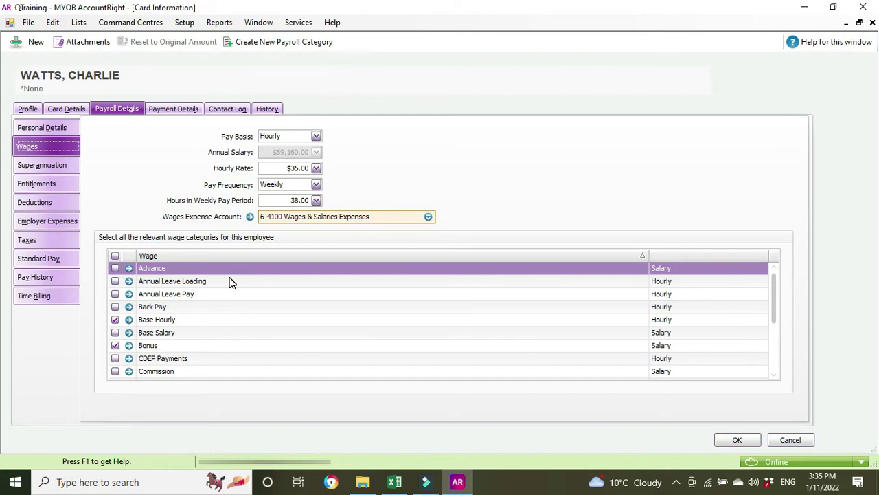
left_click(115, 294)
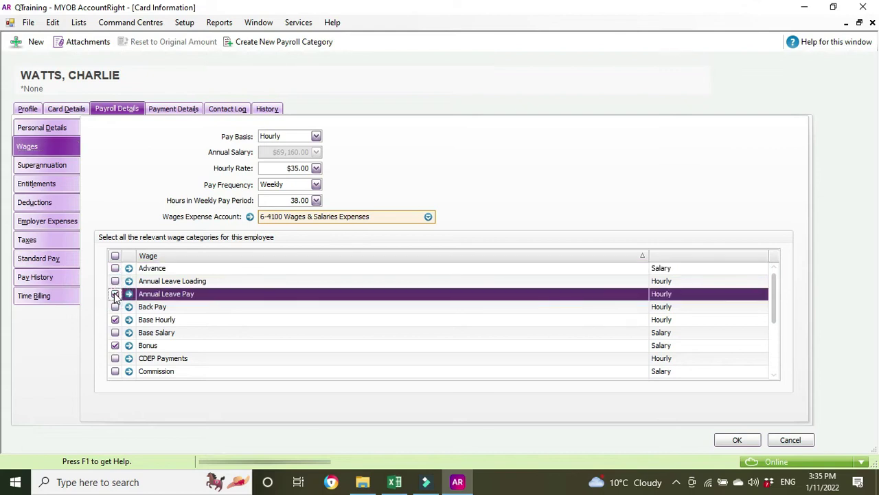
left_click(127, 294)
left_click(127, 293)
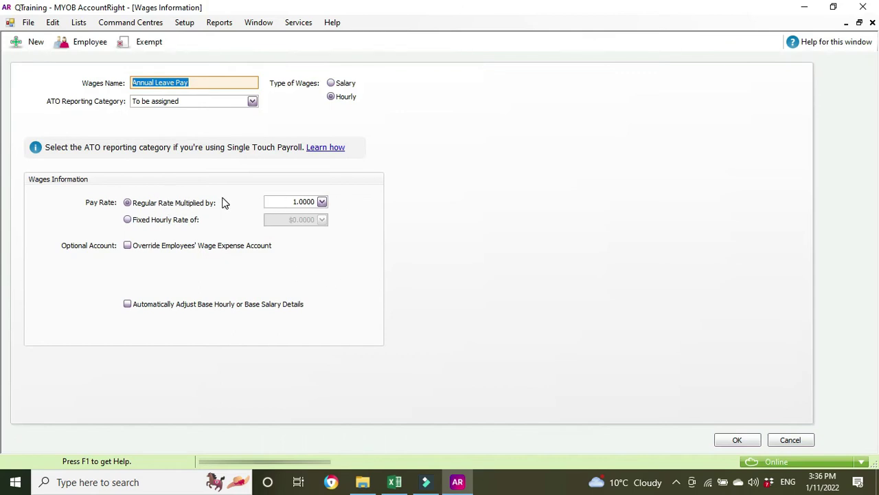
left_click(737, 441)
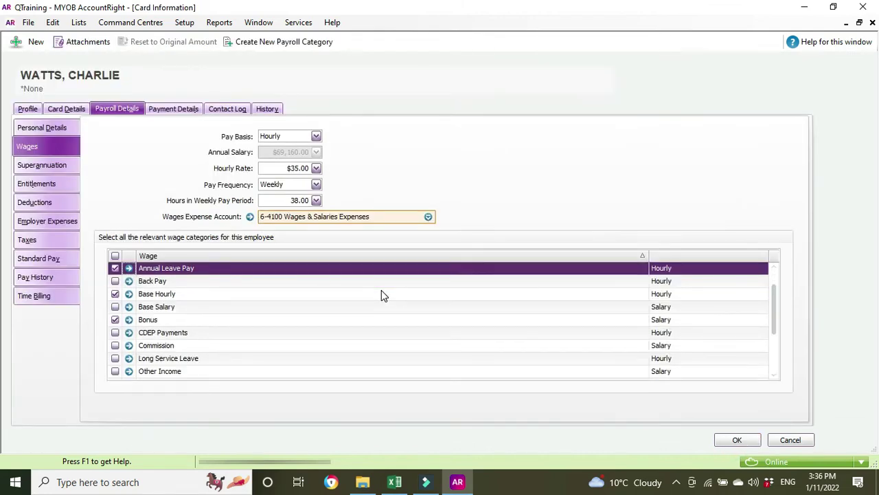
scroll(383, 295, "down", 3)
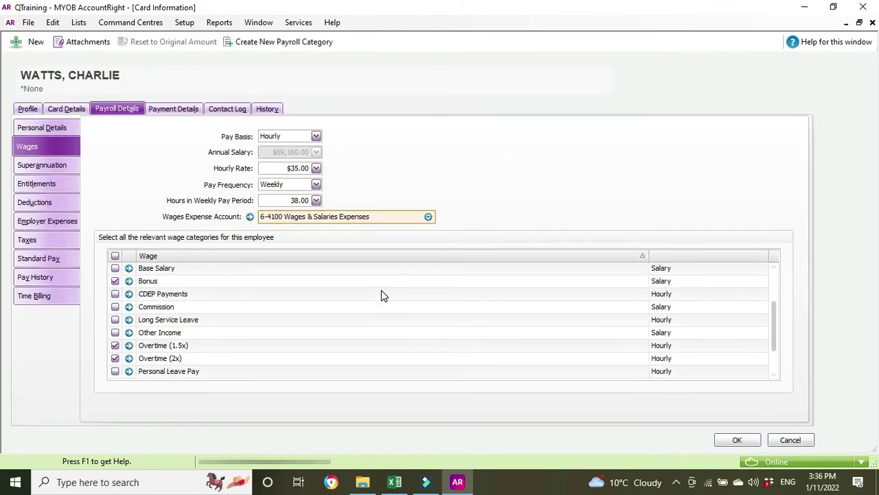
left_click(114, 371)
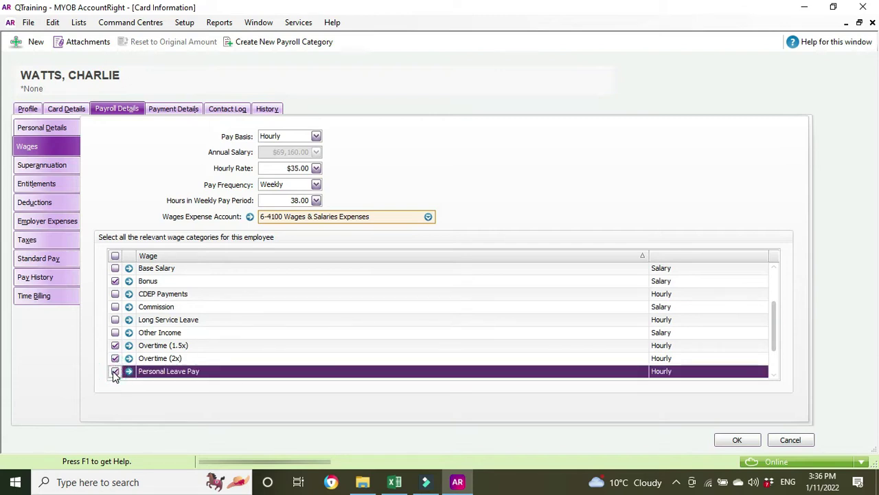
left_click(737, 440)
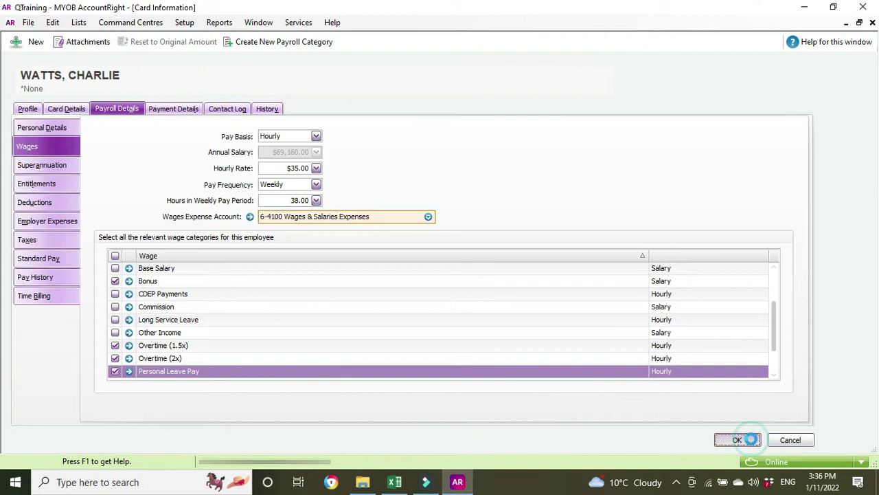
left_click(845, 442)
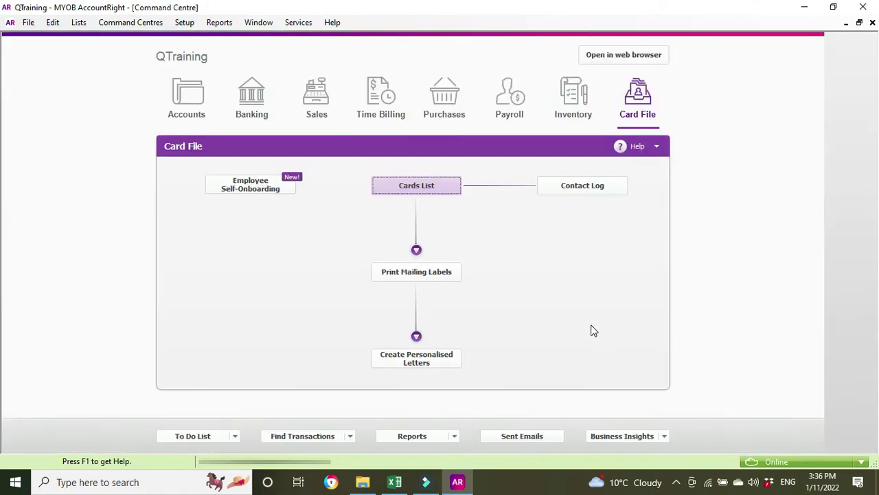
Start a weekly pay run for the period 17/10/2022 to 23/10/2022
left_click(512, 96)
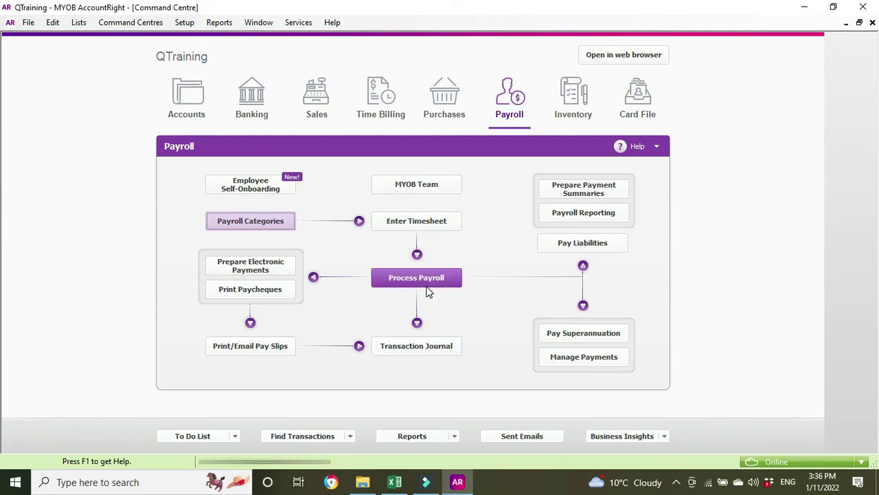
left_click(426, 285)
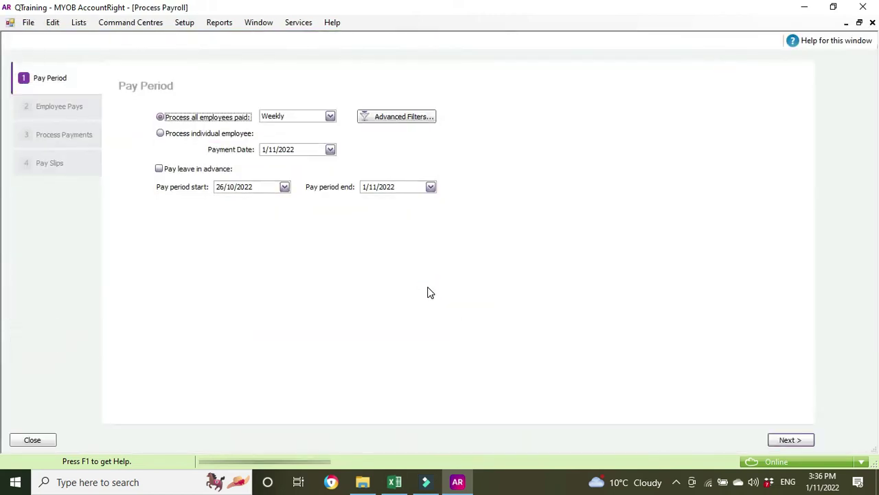
left_click(285, 187)
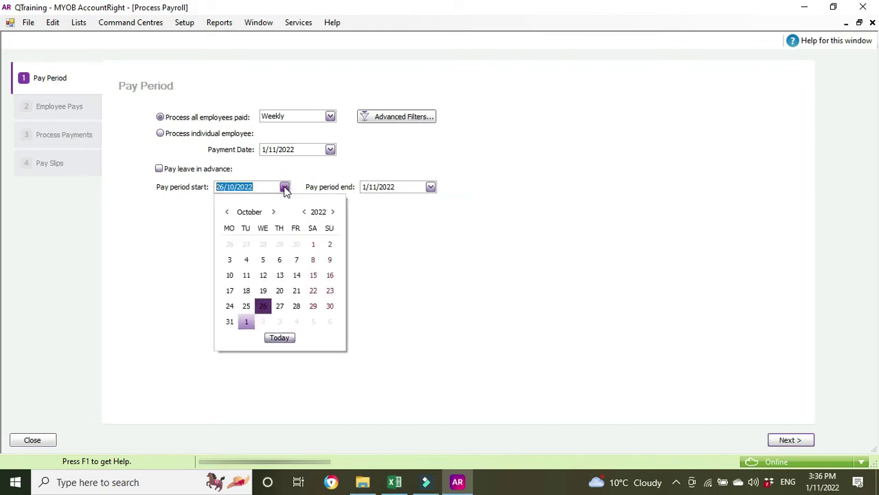
left_click(231, 326)
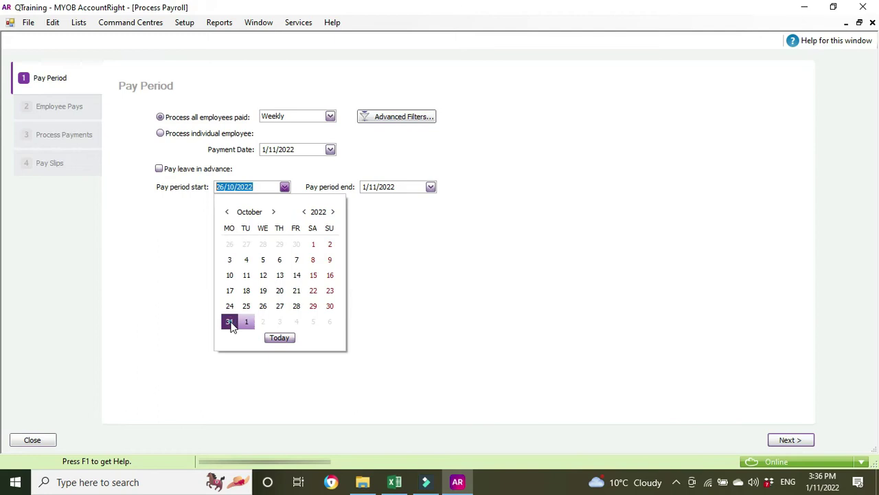
left_click(284, 187)
left_click(230, 290)
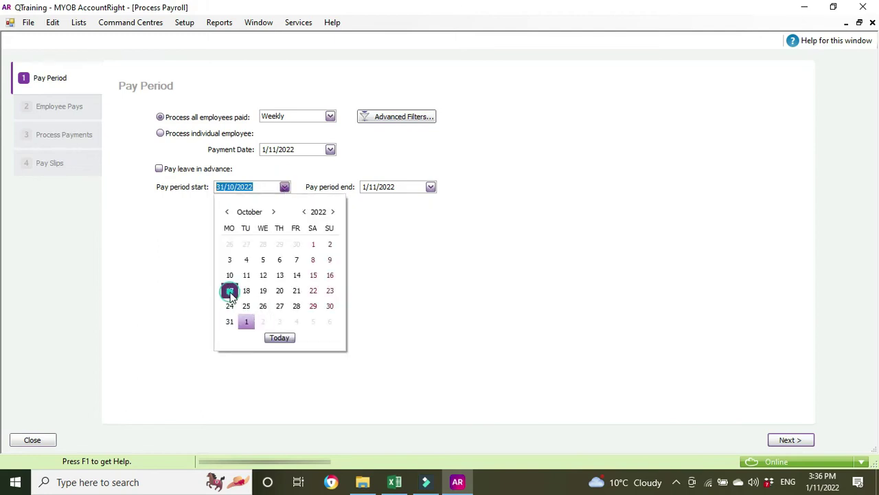
left_click(430, 187)
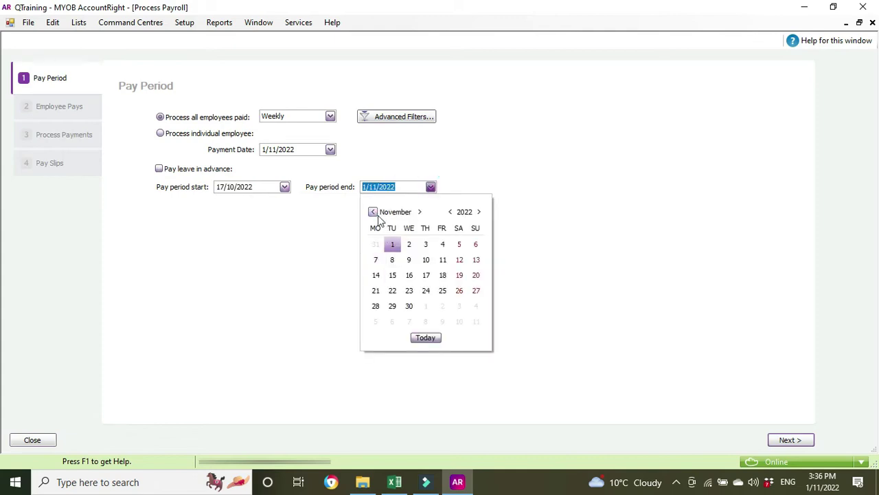
left_click(373, 212)
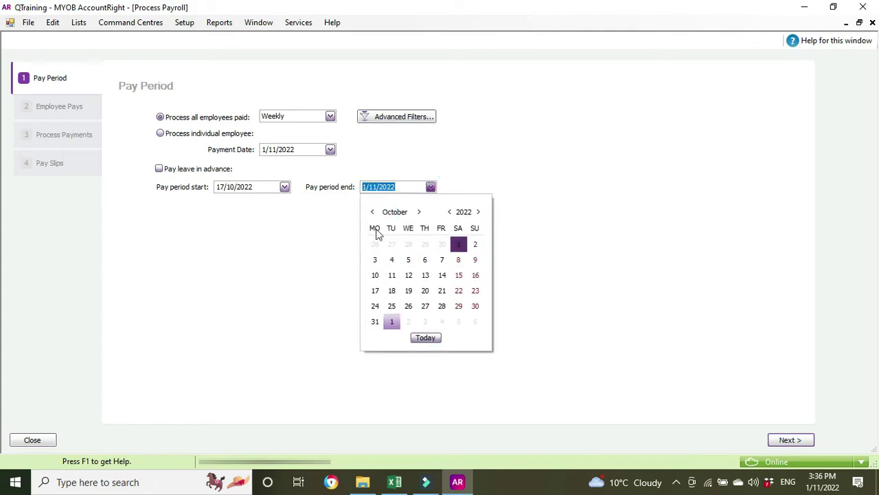
left_click(476, 291)
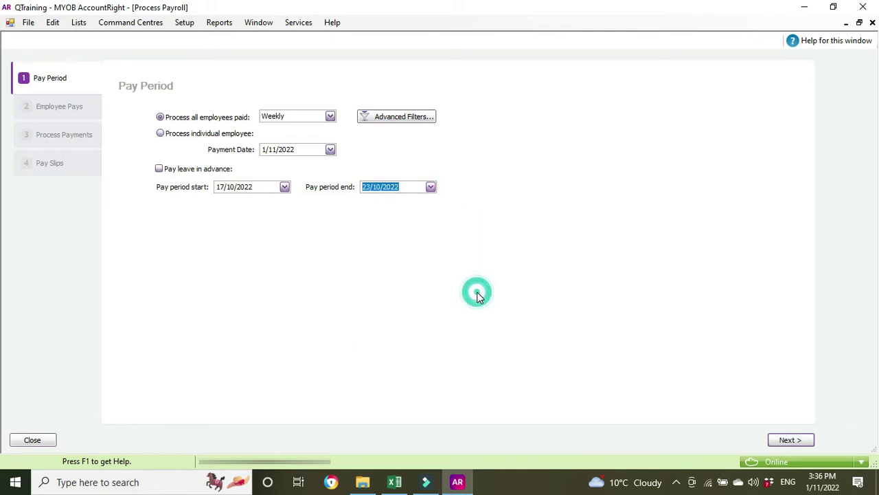
Set the pay run's payment date to 25/10/2022
left_click(330, 150)
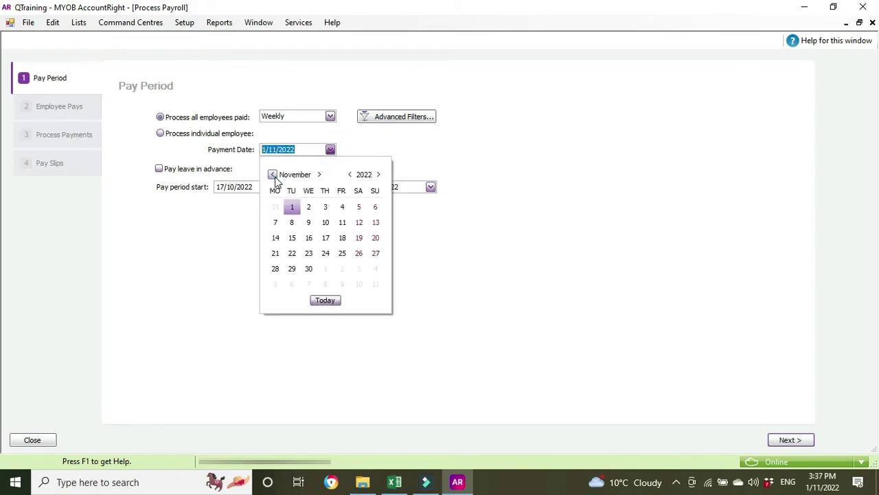
left_click(273, 174)
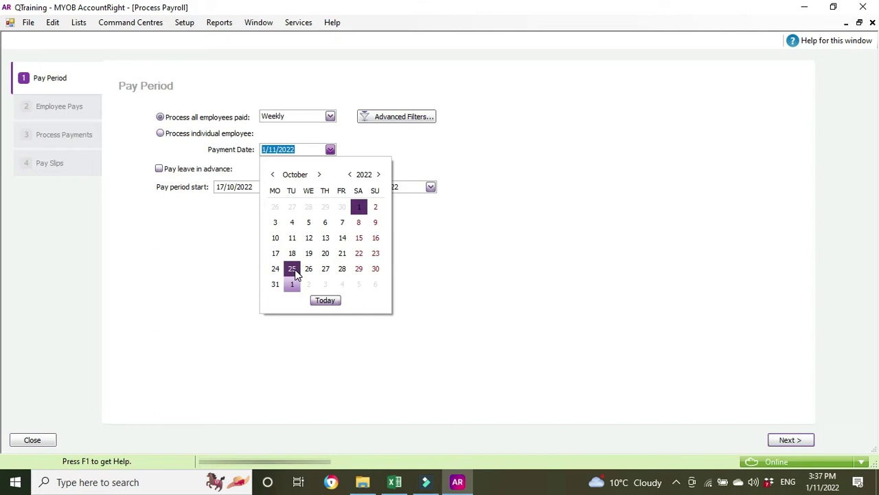
left_click(291, 269)
left_click(349, 276)
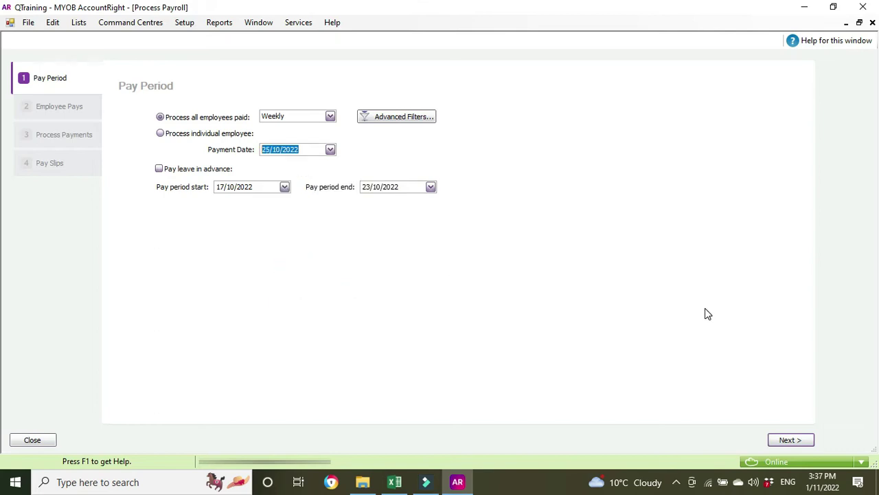
Continue to Employee Pays and open the employee's pay showing net pay $1,007.00
left_click(790, 441)
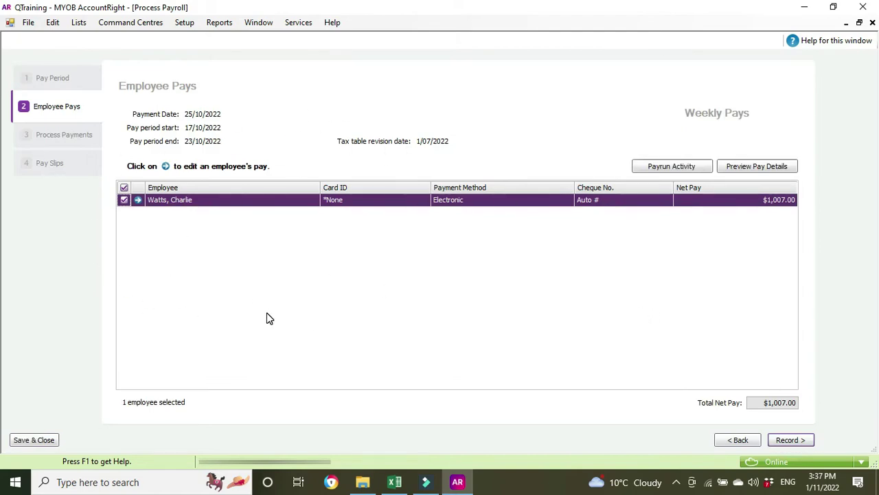
left_click(138, 200)
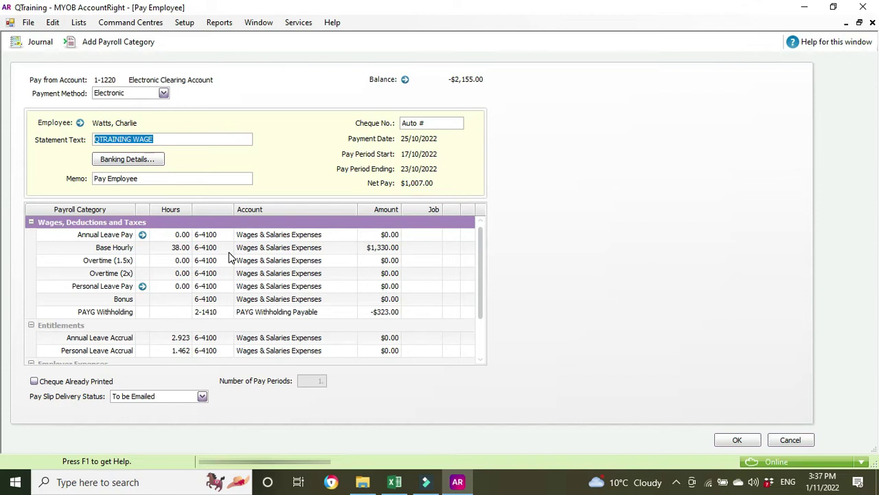
Enter 7.60 hours for both Annual Leave Pay and Personal Leave Pay ($266.00 each)
left_click(174, 235)
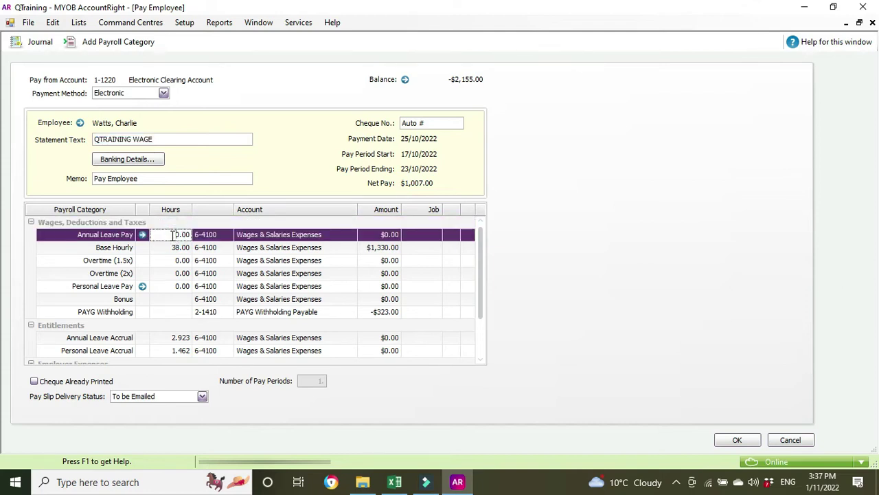
type("70.")
type("6")
key("BackSpace")
key("BackSpace")
key("BackSpace")
type("6")
key("Tab")
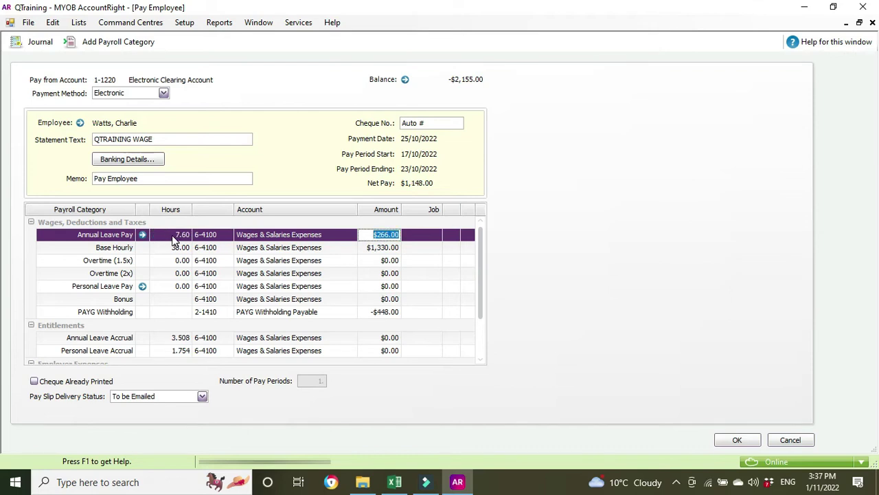
left_click(180, 289)
double_click(181, 289)
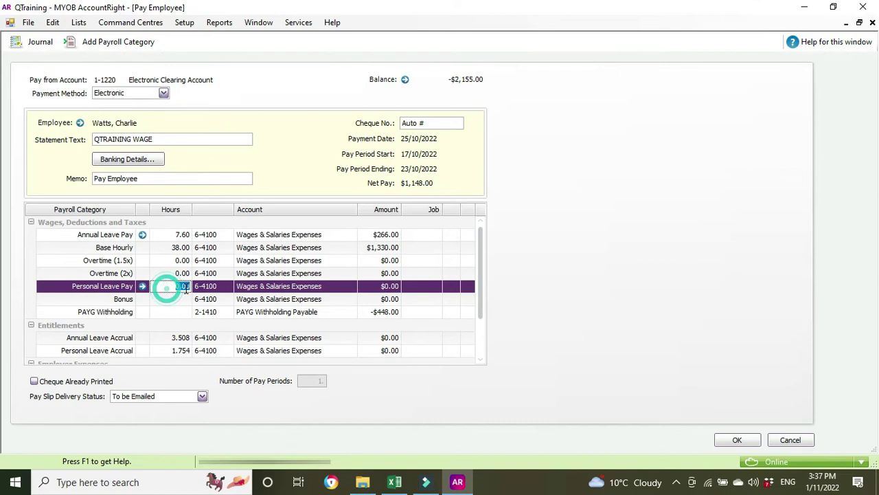
type("7.60")
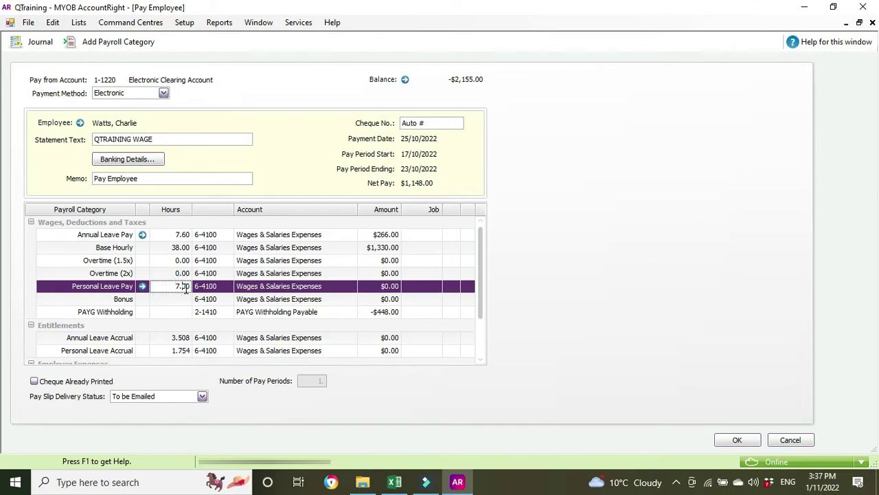
key("Tab")
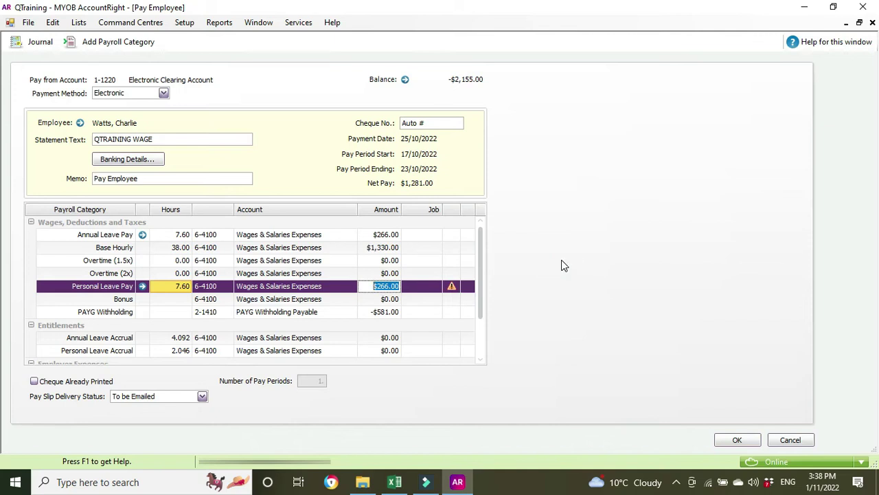
Reduce Personal Leave Pay to its 2.423-hour accrued balance ($84.81)
mouse_move(457, 288)
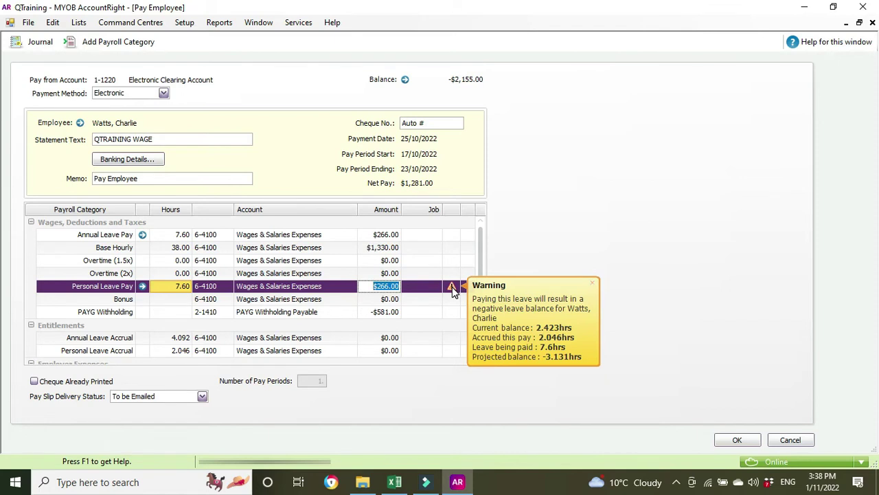
left_click(166, 287)
type("2.423")
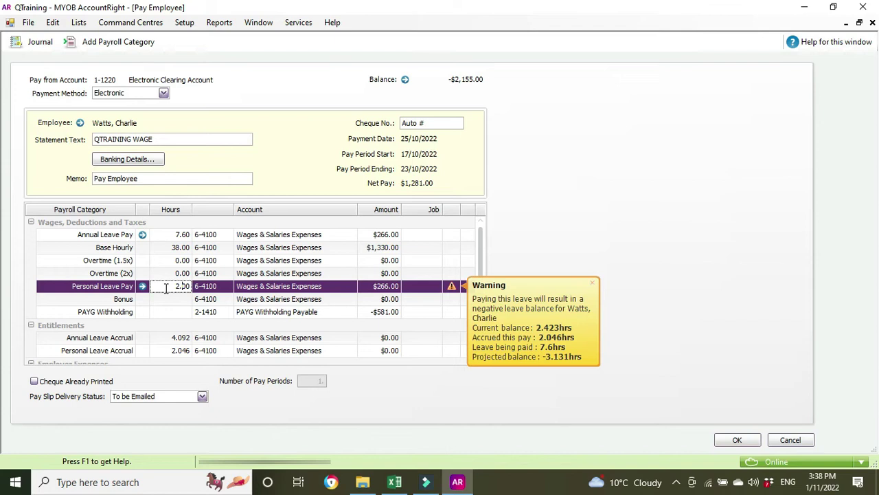
key("Tab")
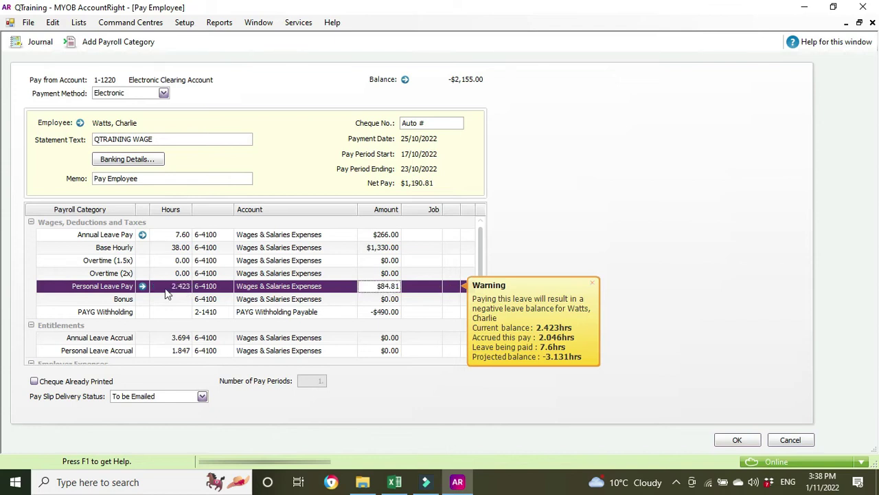
key("Tab")
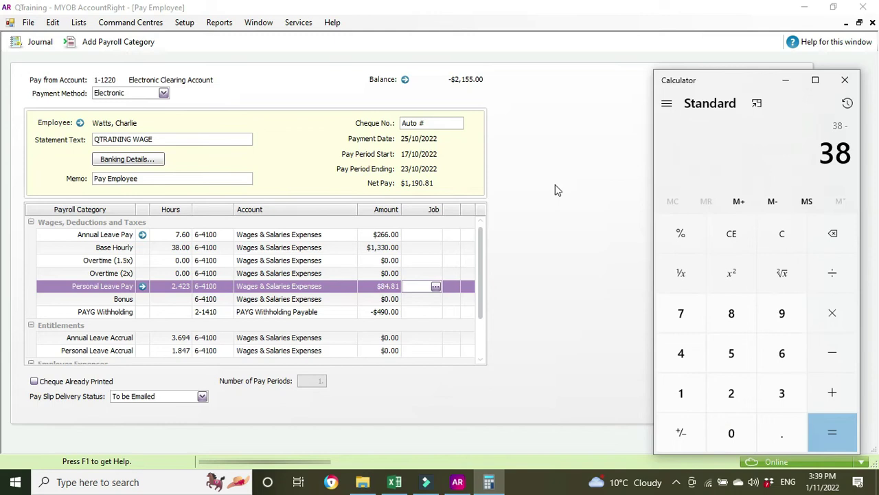
Set Base Hourly to 22.80 hours ($798.00), dropping net pay to $906.81
type("15.2")
key("Return")
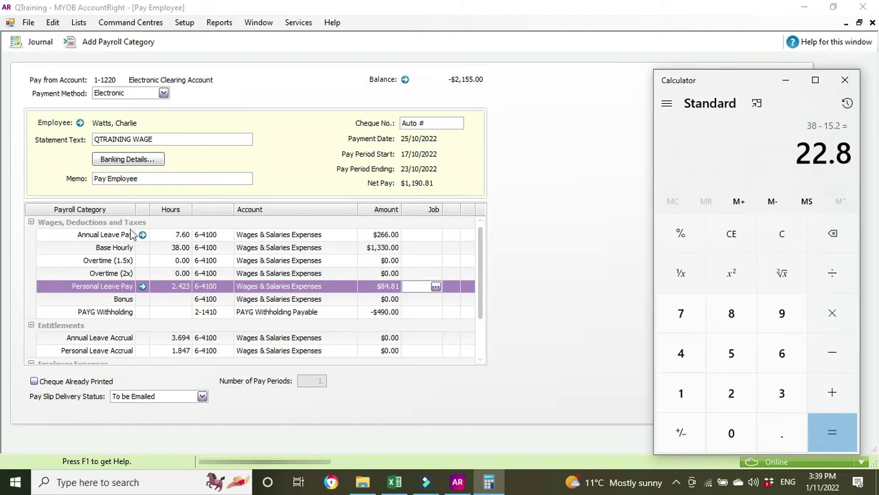
left_click(170, 249)
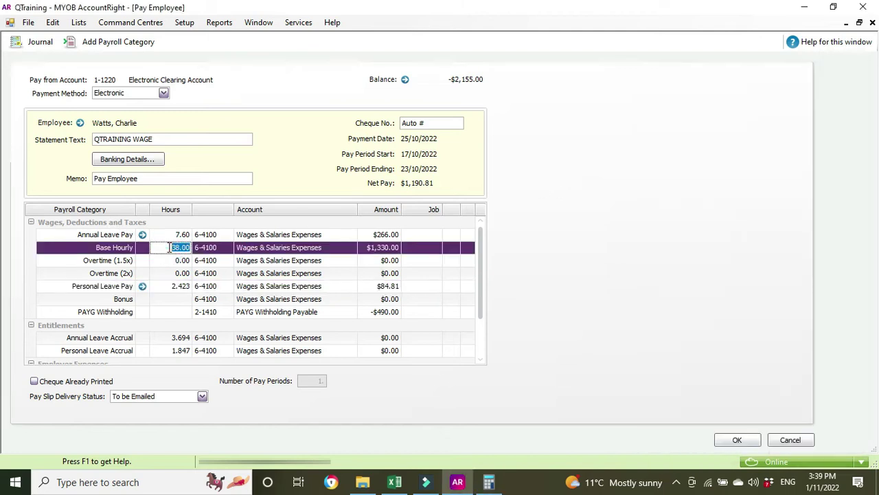
type("22.8")
key("Tab")
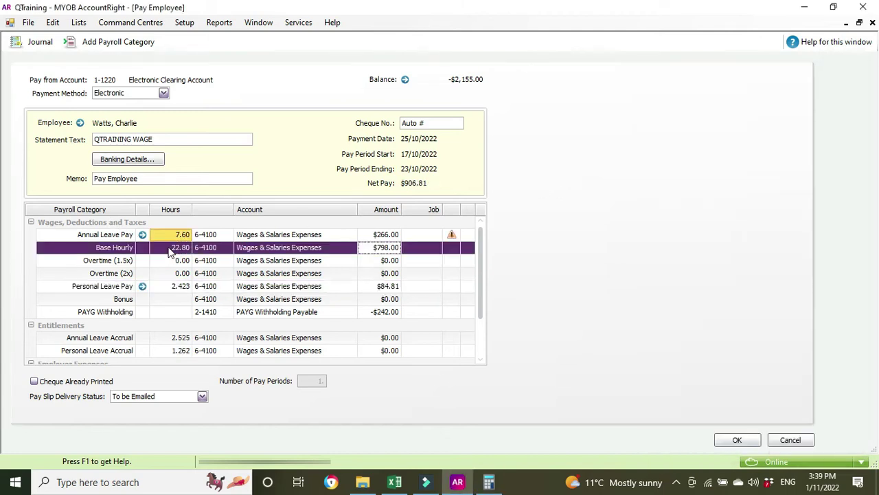
Divide 22.8 by 7.6 in Calculator, then return to the pay details
left_click(488, 483)
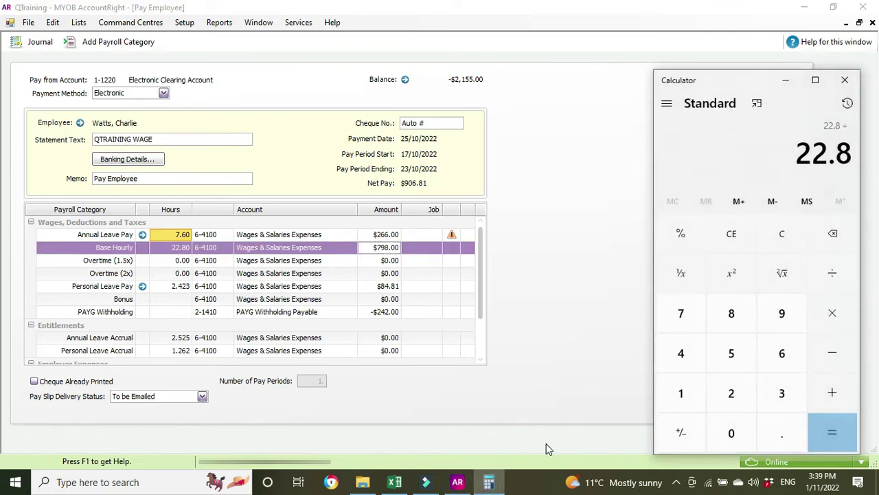
type("7.6")
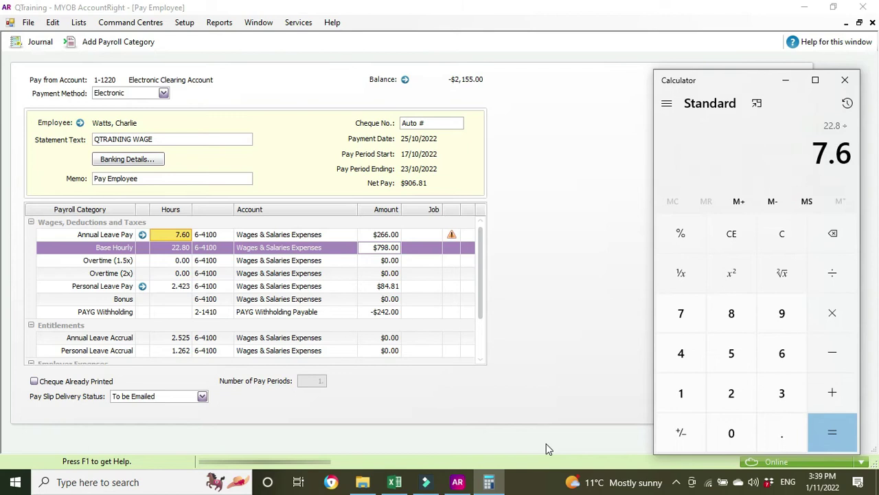
key("Return")
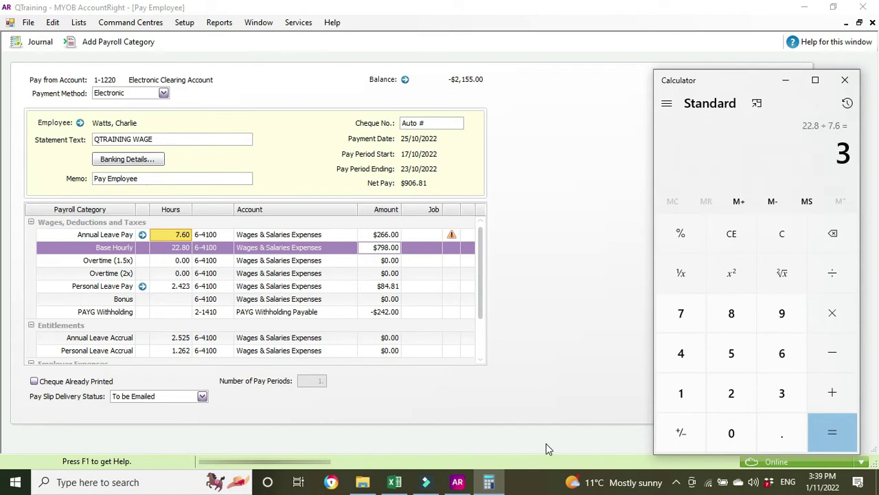
left_click(550, 338)
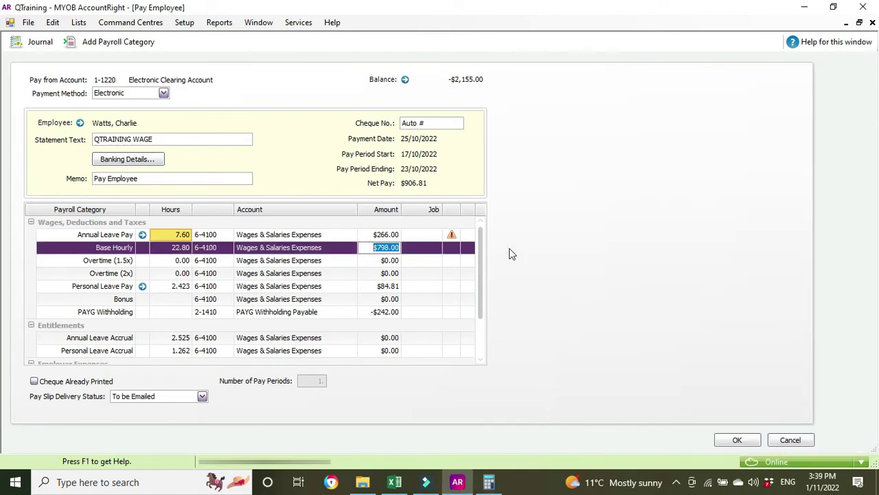
mouse_move(454, 237)
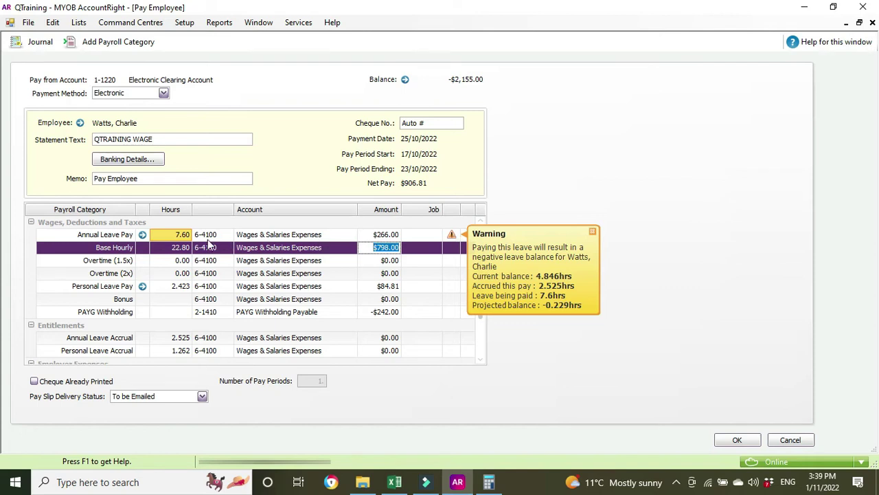
Cut Annual Leave Pay to 4.846 hours ($169.61), bringing net pay to $862.42
left_click(180, 235)
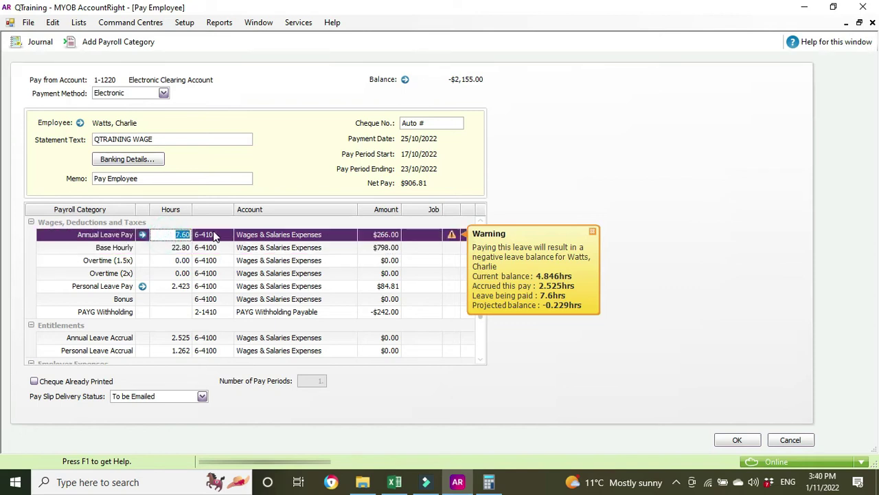
type("4.846")
key("Tab")
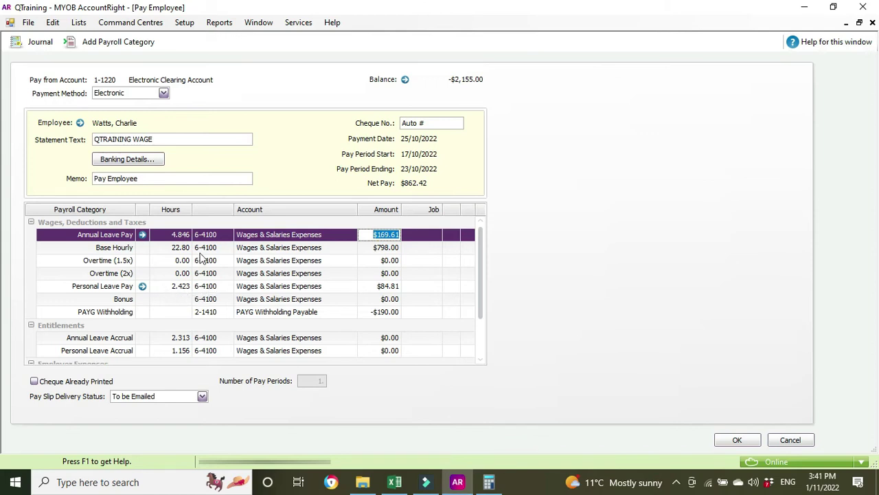
left_click(555, 240)
Review the payroll category lines and save the $862.42 pay back to Employee Pays
left_click_drag(479, 240, 475, 269)
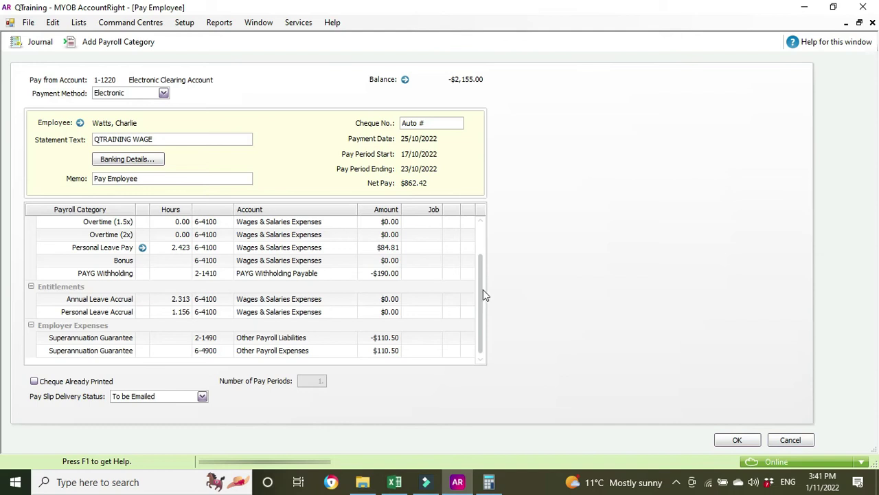
scroll(483, 259, "up", 2)
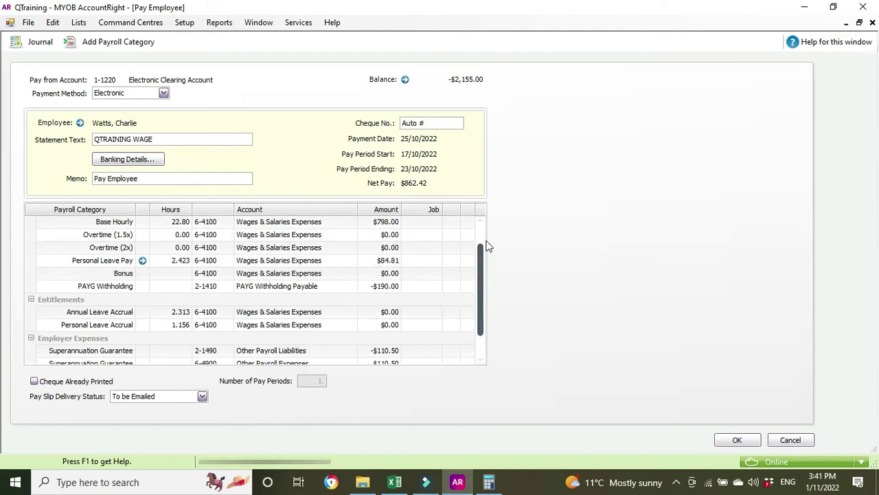
scroll(488, 246, "up", 1)
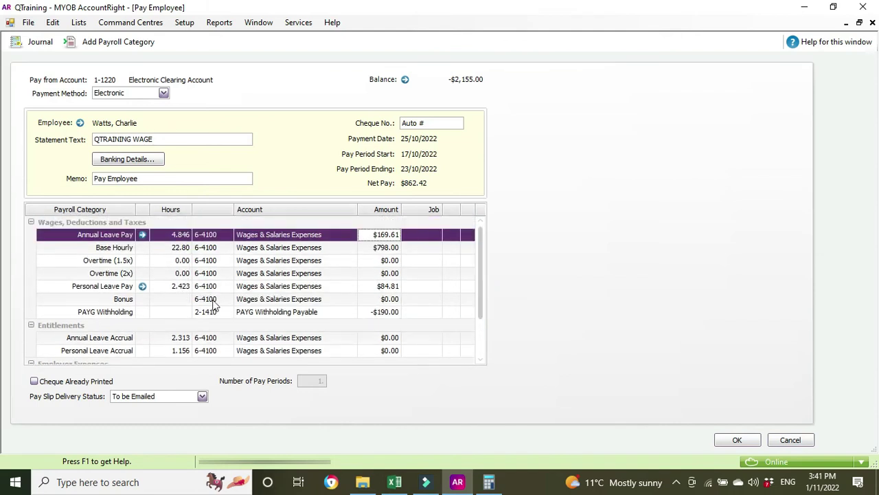
scroll(483, 283, "down", 3)
scroll(480, 275, "up", 1)
scroll(480, 225, "up", 2)
left_click(503, 267)
left_click_drag(483, 249, 481, 320)
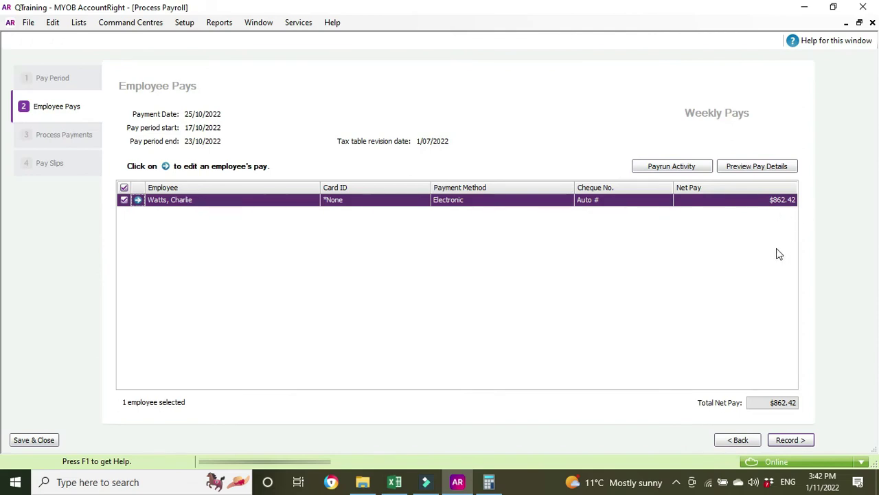
Record the single $862.42 electronic pay and close Process Payroll
left_click(791, 439)
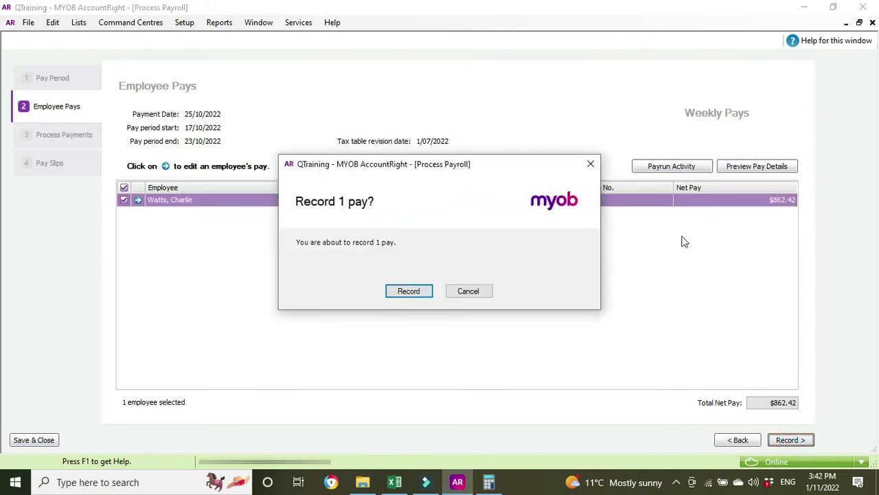
left_click(405, 295)
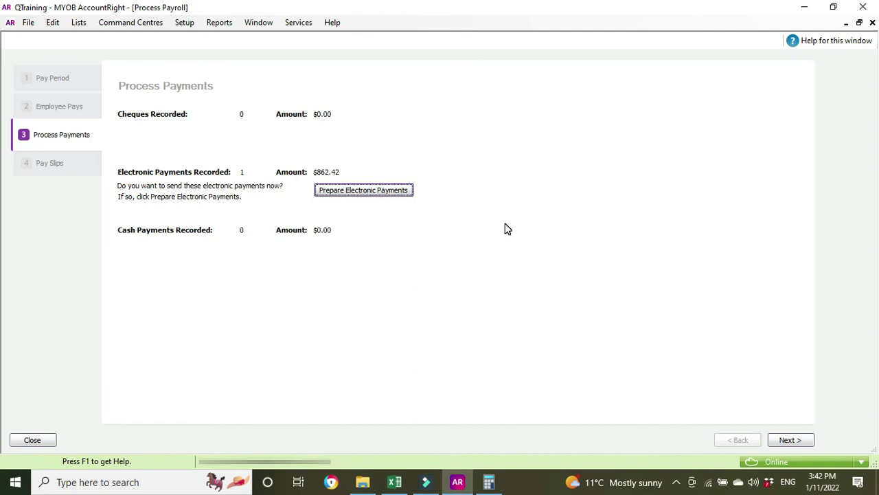
key("Escape")
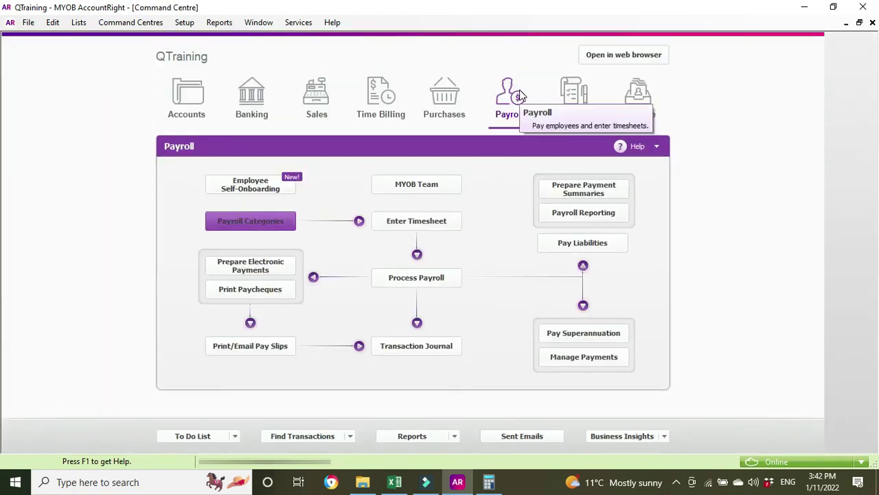
Display the Payroll Advice report dated 25/10/2022 to 25/10/2022, showing gross $1,052.42 and net $862.42
left_click(405, 434)
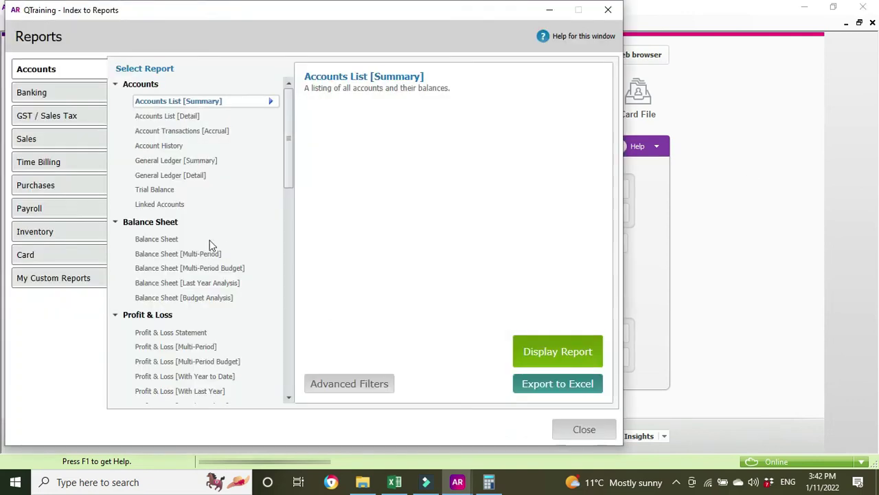
left_click(45, 210)
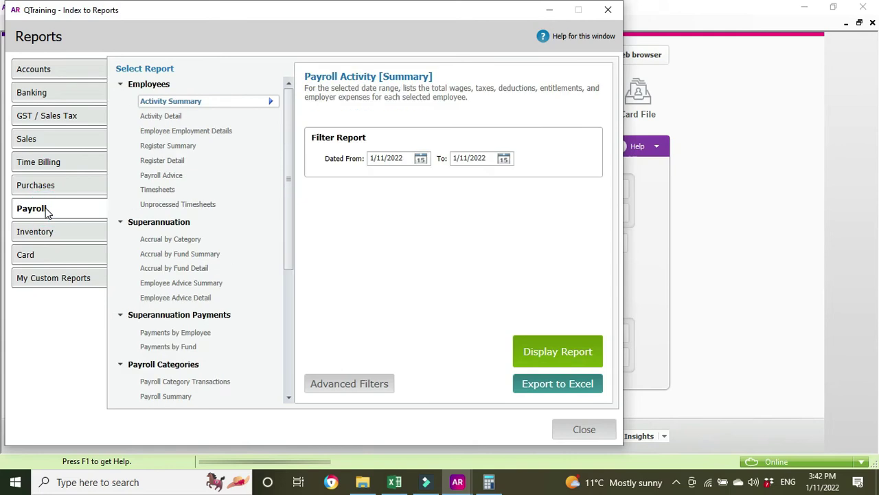
left_click(169, 176)
left_click(422, 158)
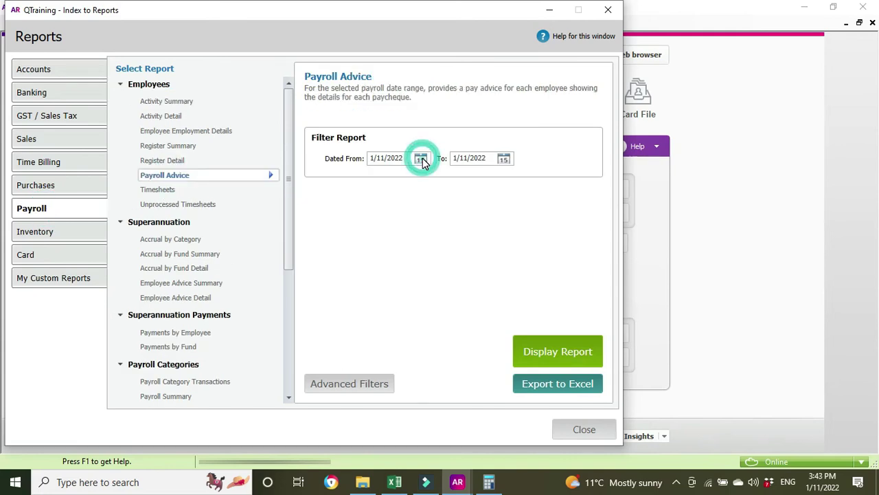
left_click(383, 176)
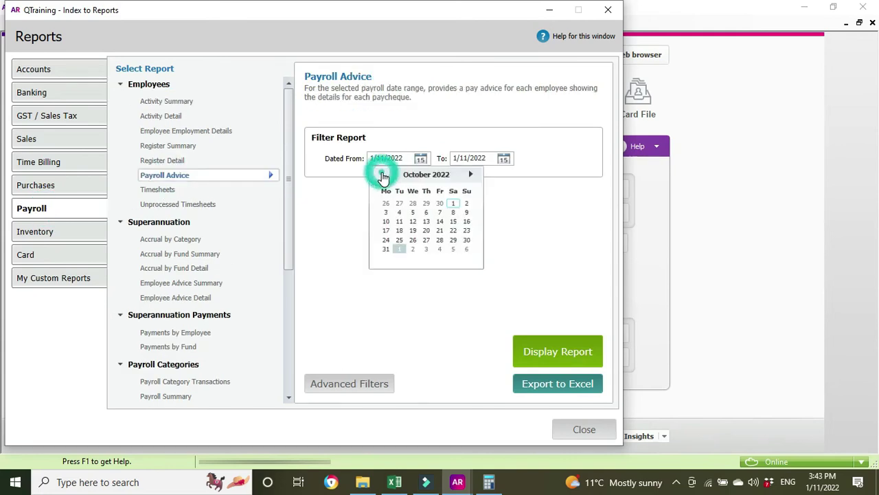
left_click(399, 239)
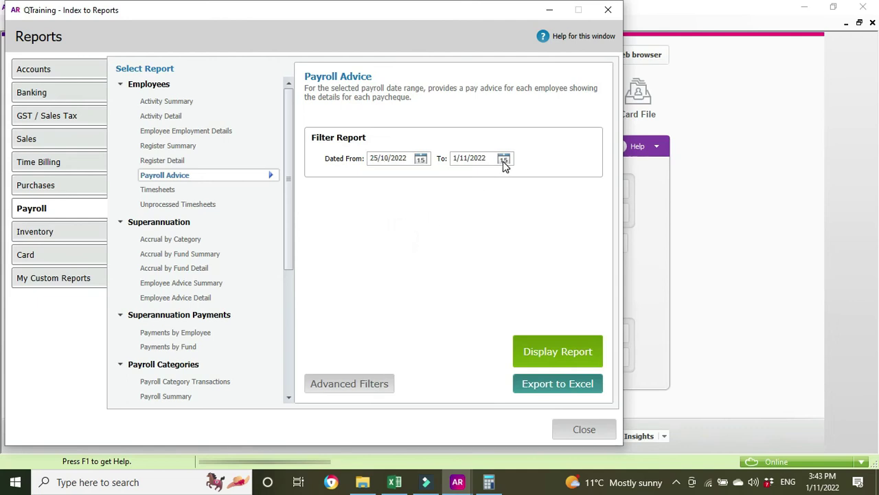
left_click(503, 161)
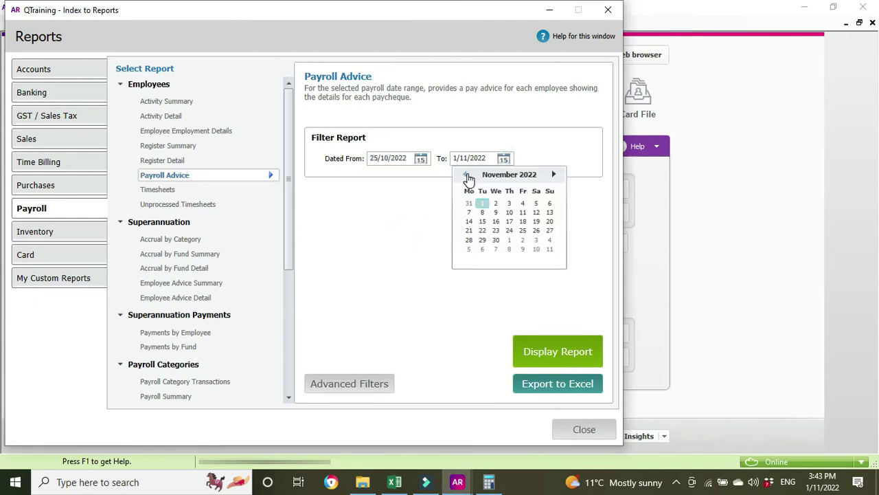
left_click(464, 174)
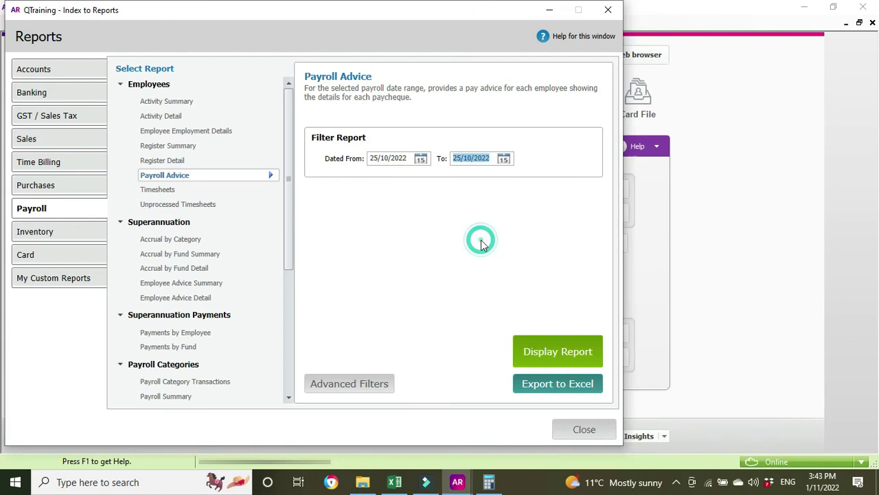
left_click(560, 354)
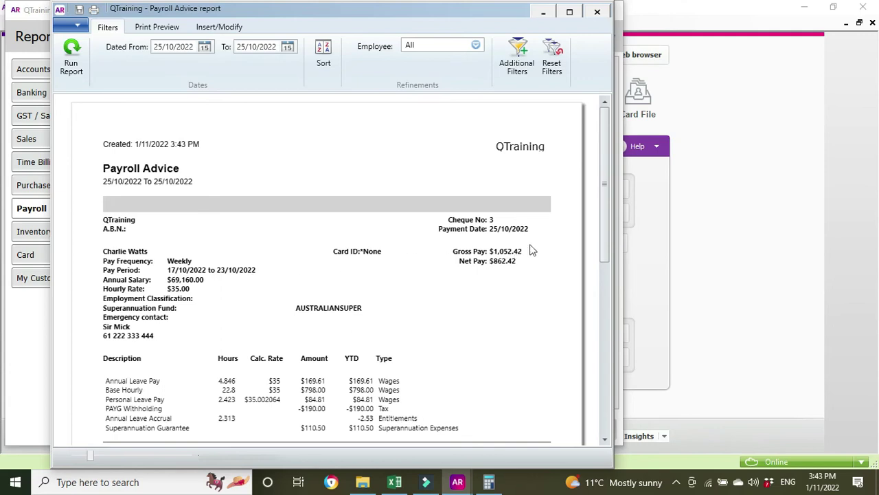
scroll(537, 272, "down", 3)
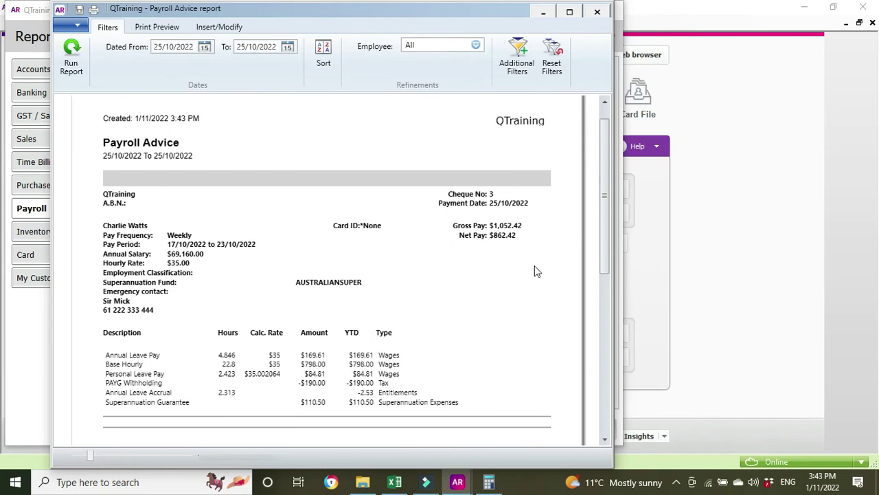
scroll(536, 272, "down", 1)
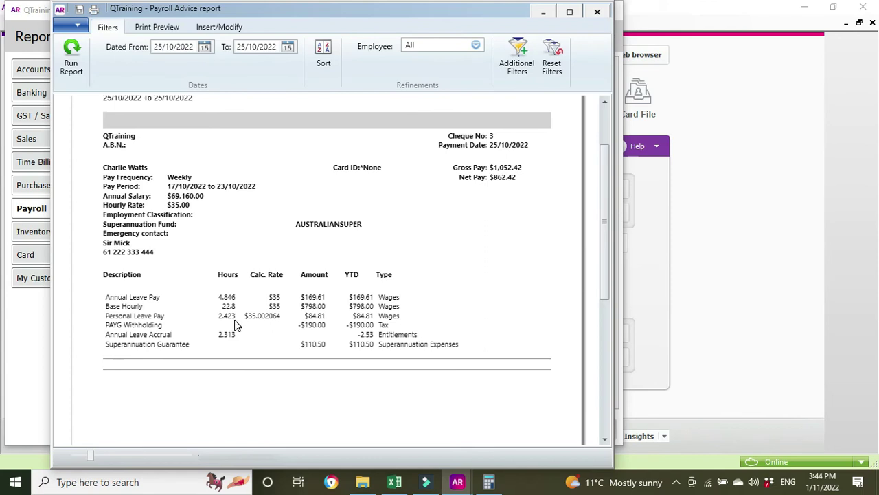
scroll(234, 320, "down", 1)
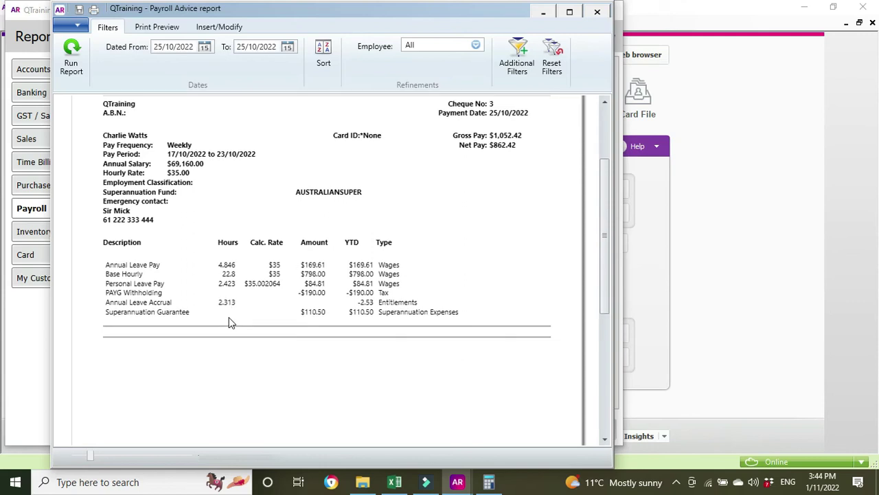
scroll(230, 314, "down", 1)
scroll(229, 306, "up", 1)
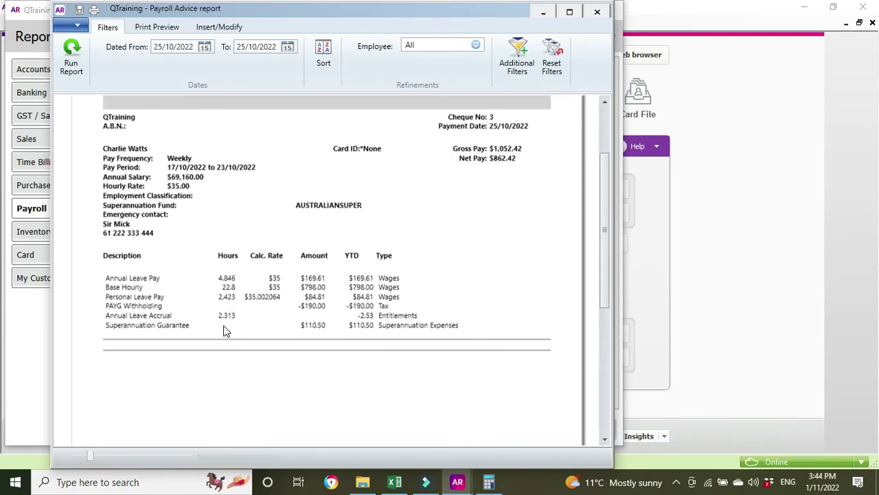
scroll(229, 331, "up", 1)
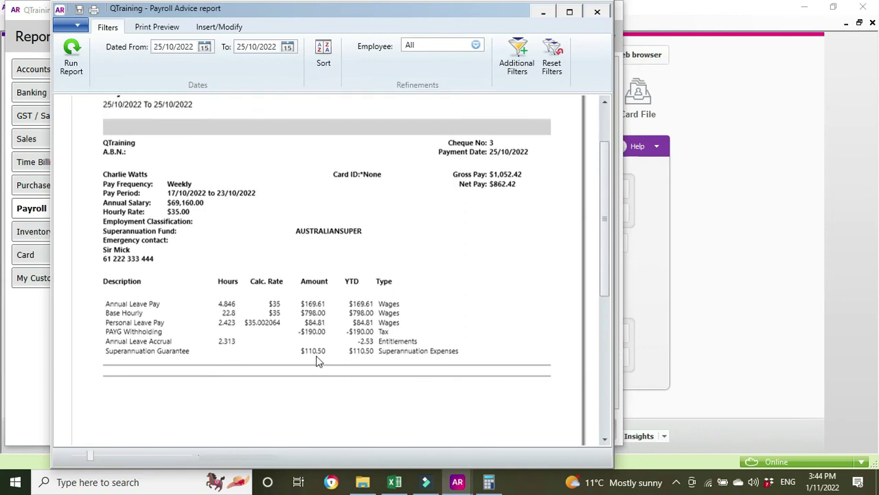
scroll(459, 353, "up", 1)
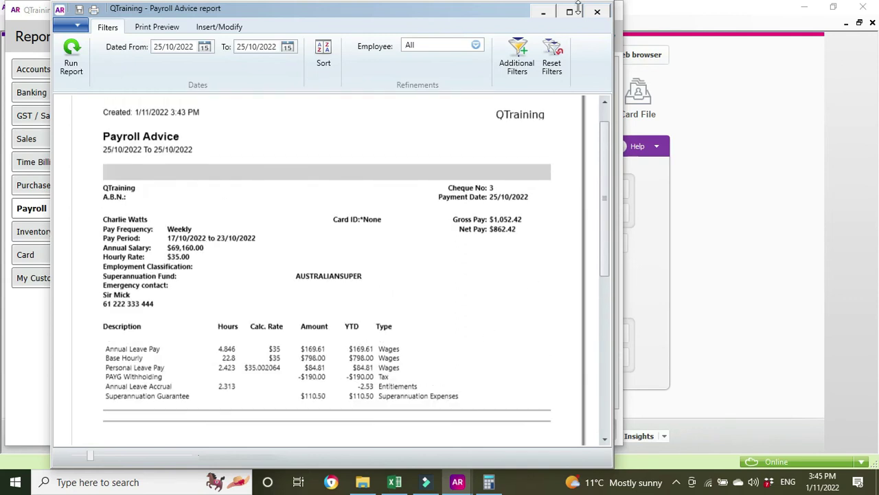